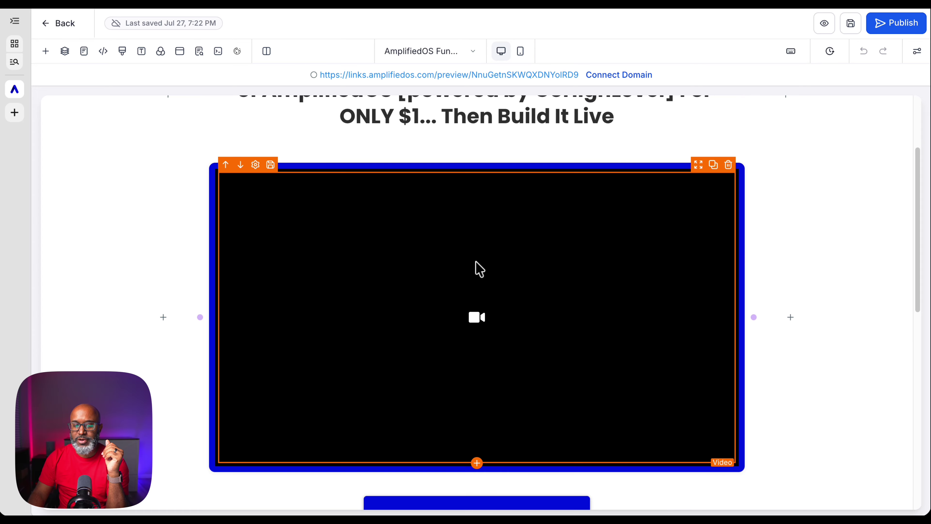
# Turn on lead generation from video for the landing page's main video element, keeping its type as Hosted Video.
pyautogui.click(477, 269)
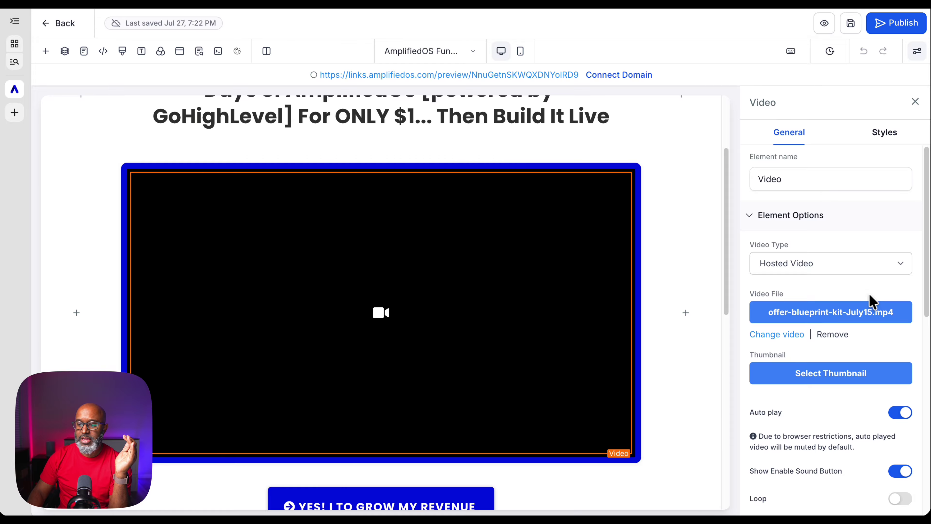
pyautogui.click(810, 271)
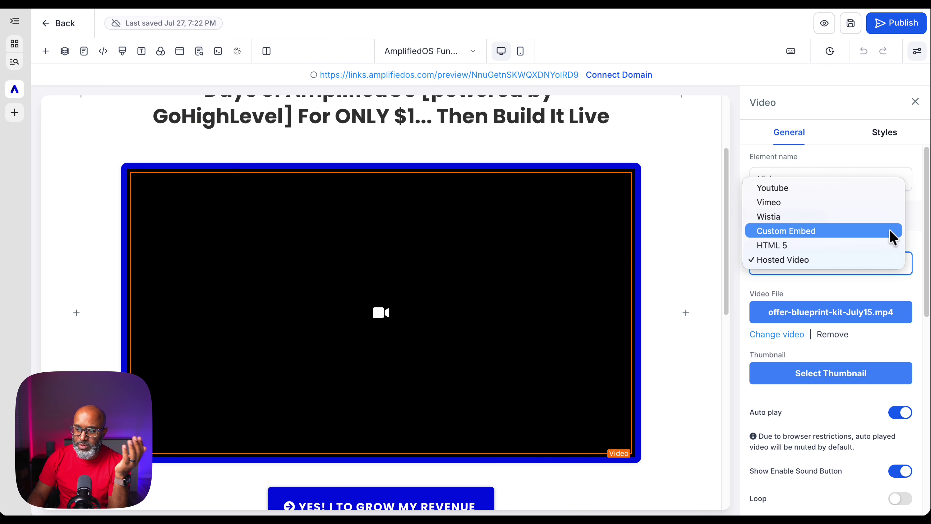
pyautogui.click(922, 246)
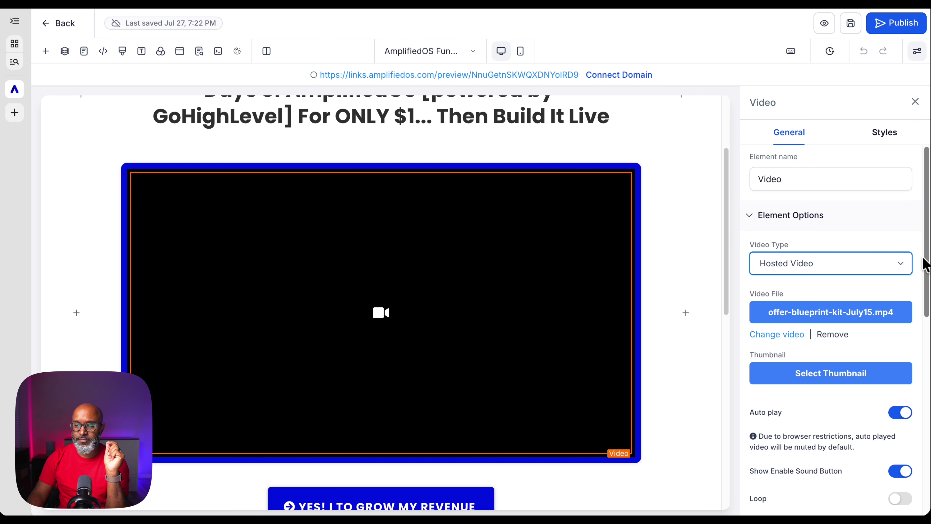
pyautogui.scroll(-7, 783, 345)
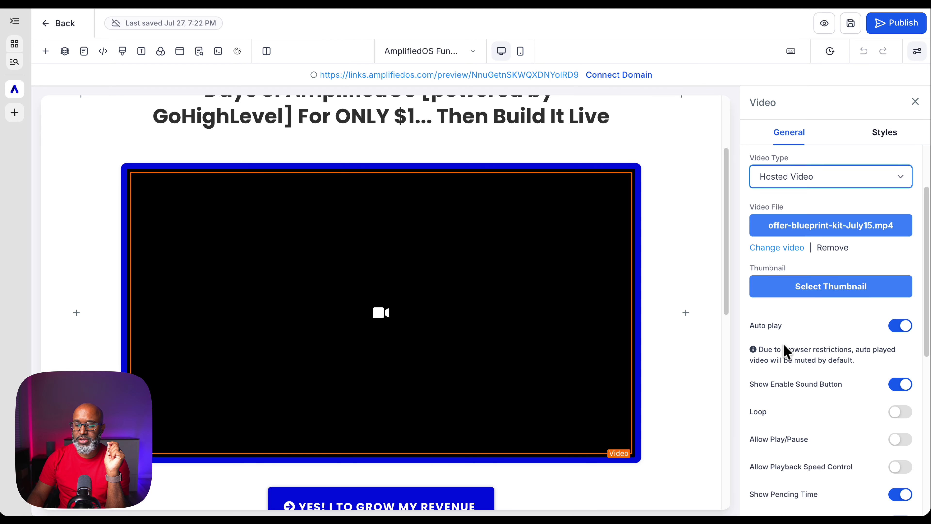
pyautogui.scroll(-5, 783, 345)
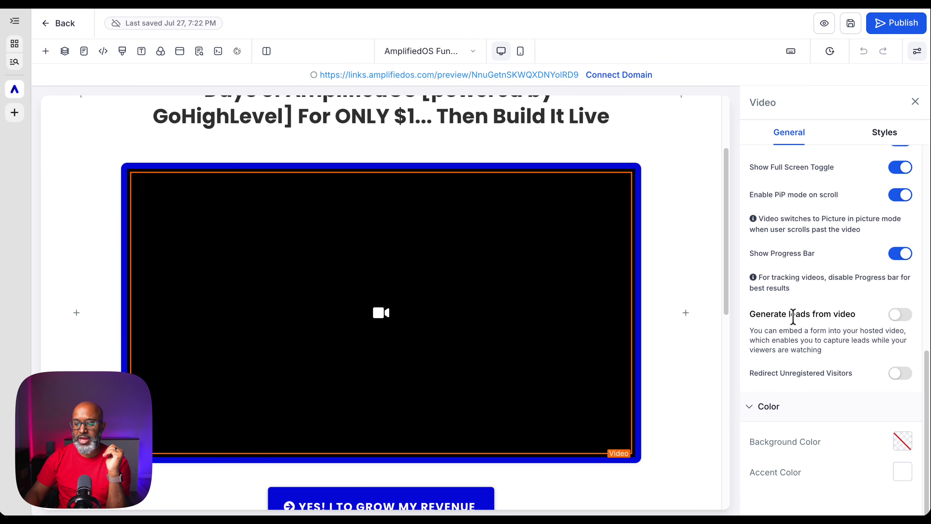
pyautogui.click(900, 315)
pyautogui.scroll(-1, 863, 321)
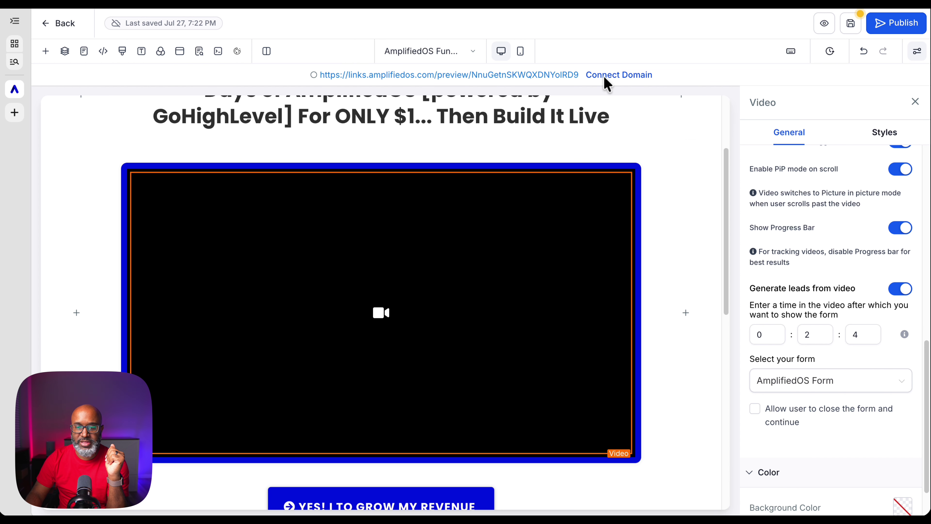
# Preview the live page and skip the video through several points and back near the start to examine its playback.
pyautogui.click(543, 75)
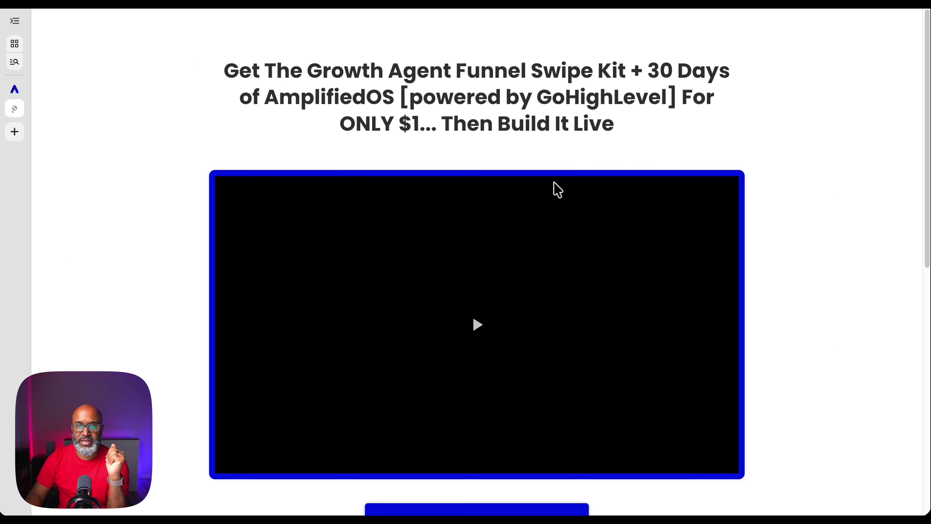
pyautogui.scroll(-3, 741, 299)
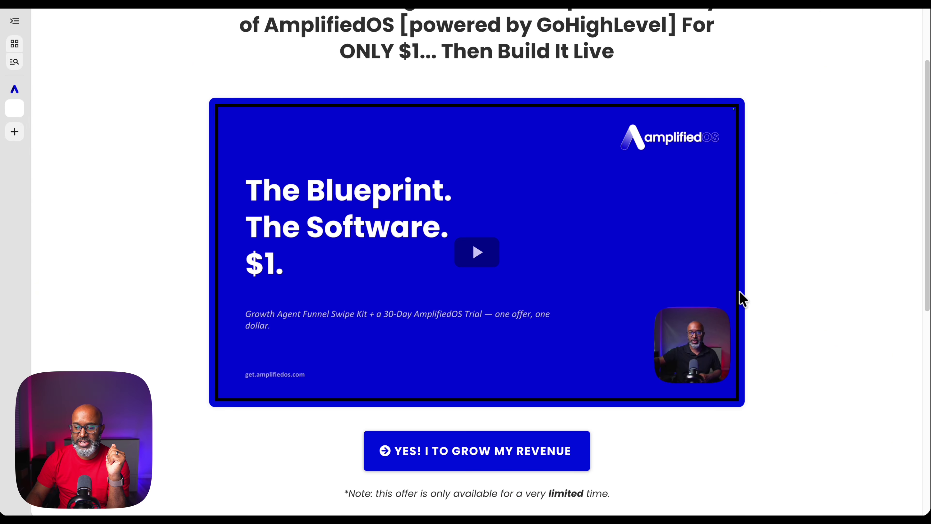
pyautogui.click(474, 257)
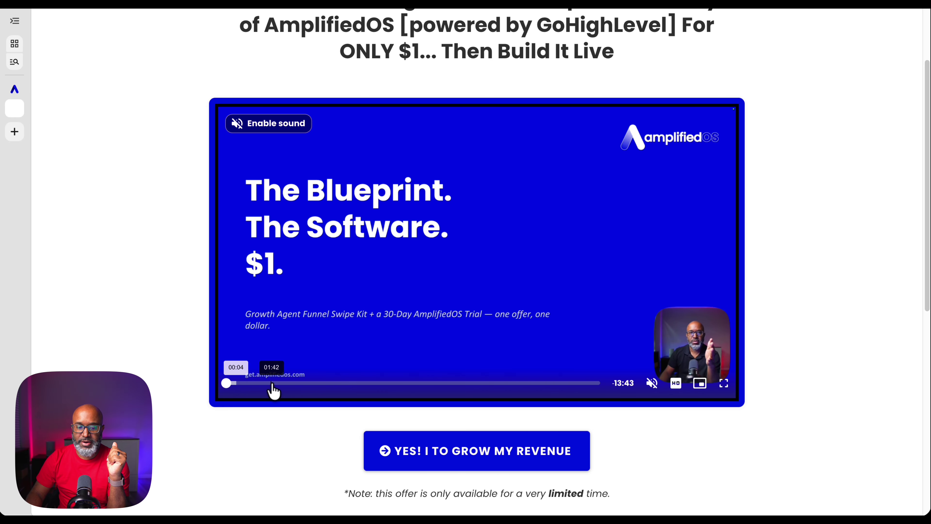
pyautogui.click(281, 384)
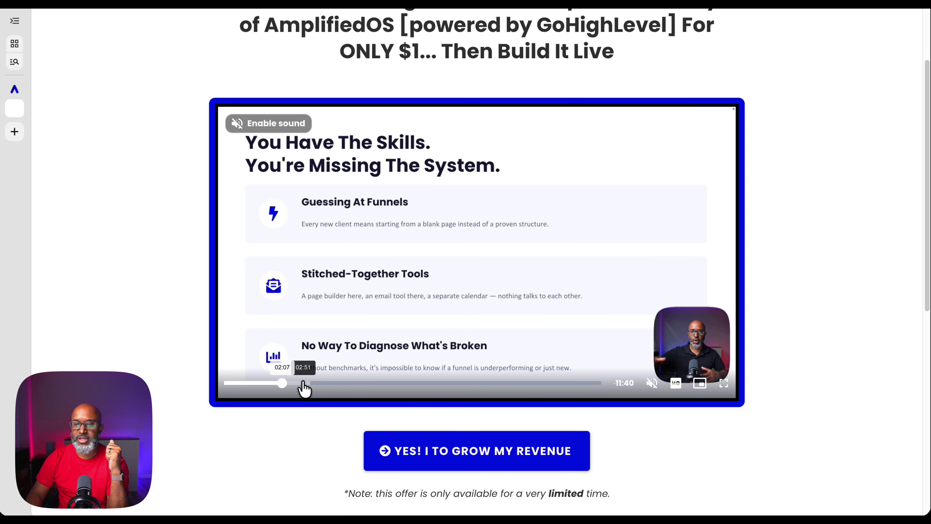
pyautogui.click(318, 384)
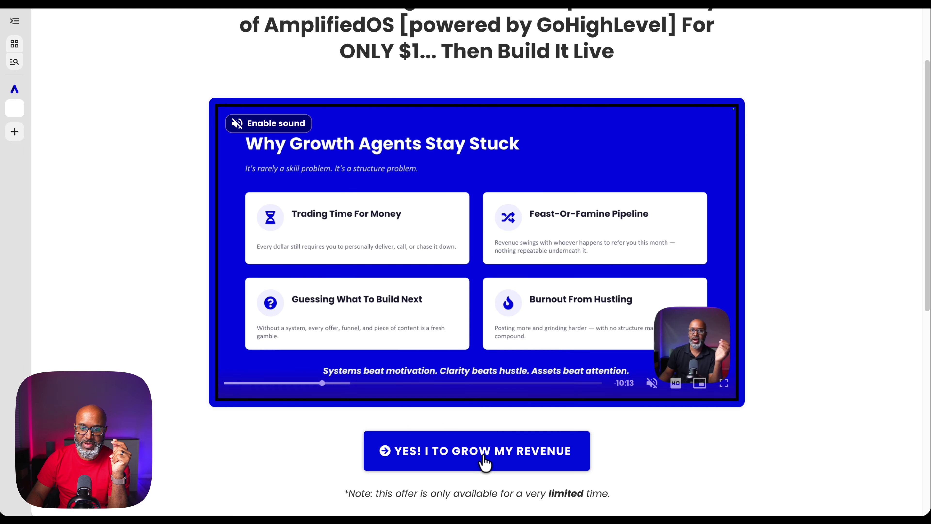
pyautogui.click(352, 384)
pyautogui.click(469, 384)
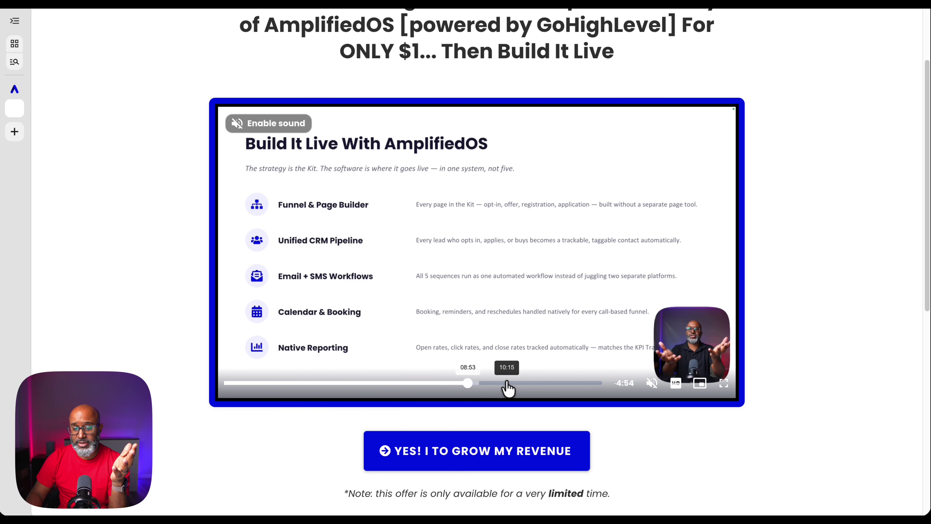
pyautogui.click(524, 384)
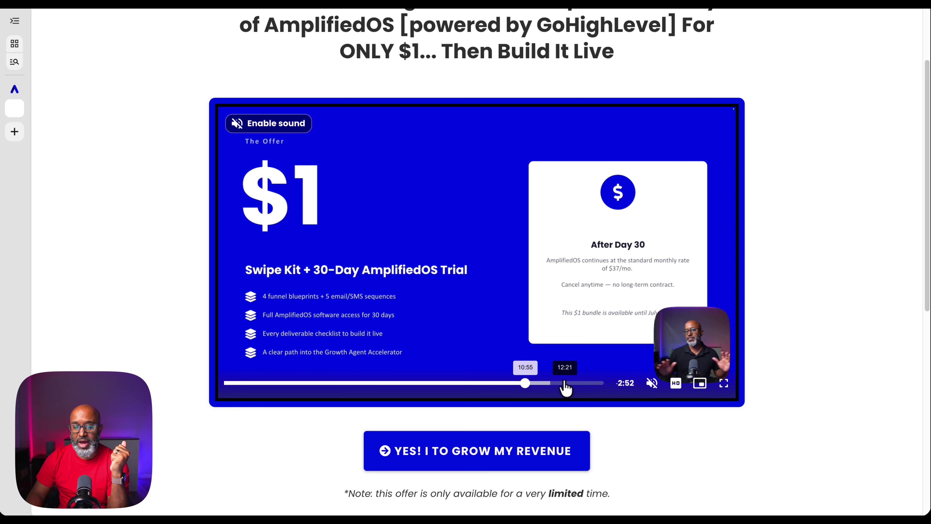
pyautogui.click(564, 383)
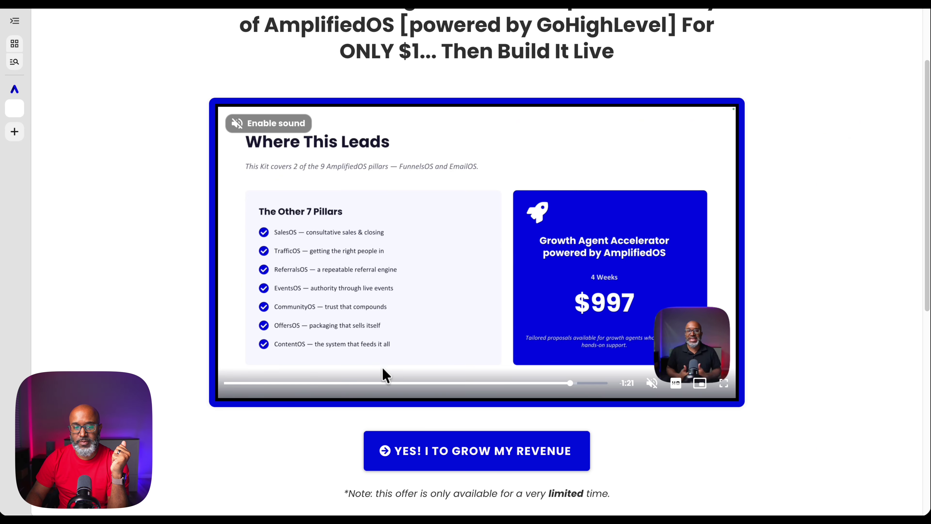
pyautogui.click(239, 384)
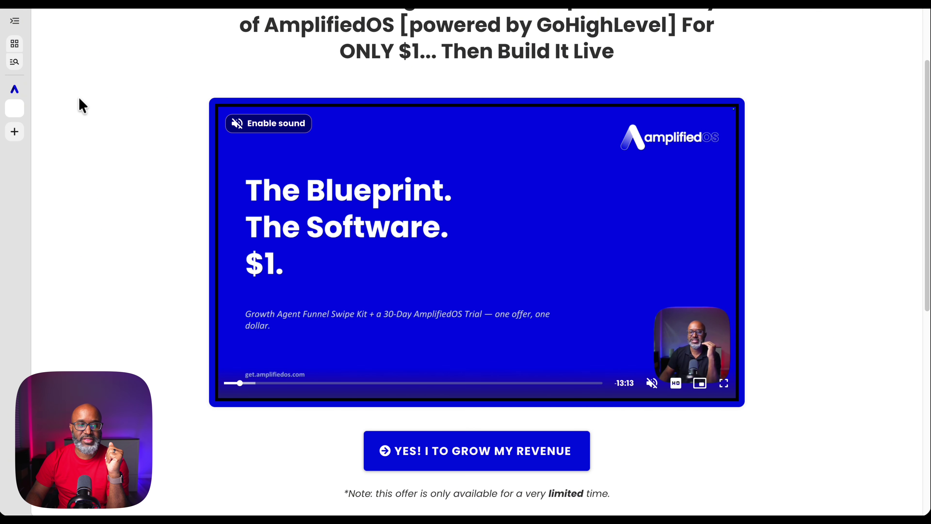
# Return to the page editor and set the video form's display time to 0:1:0.
pyautogui.click(14, 90)
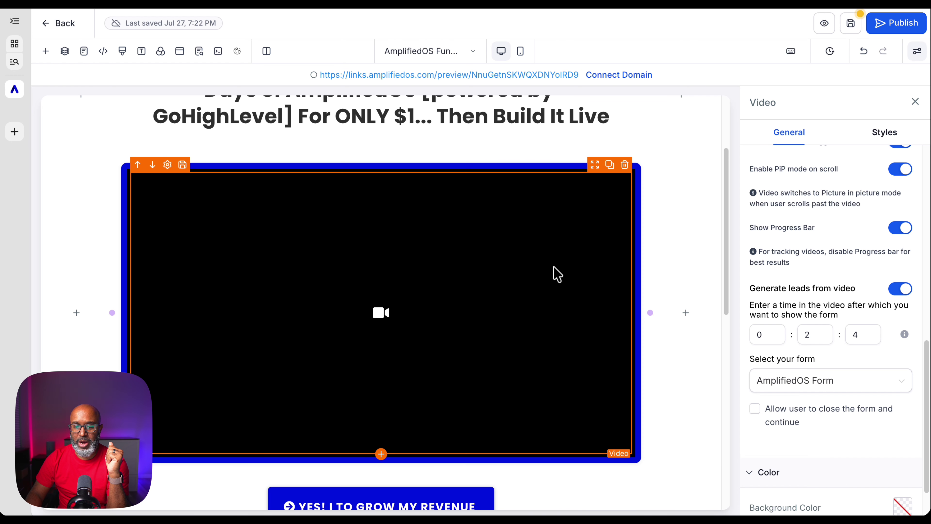
pyautogui.click(818, 334)
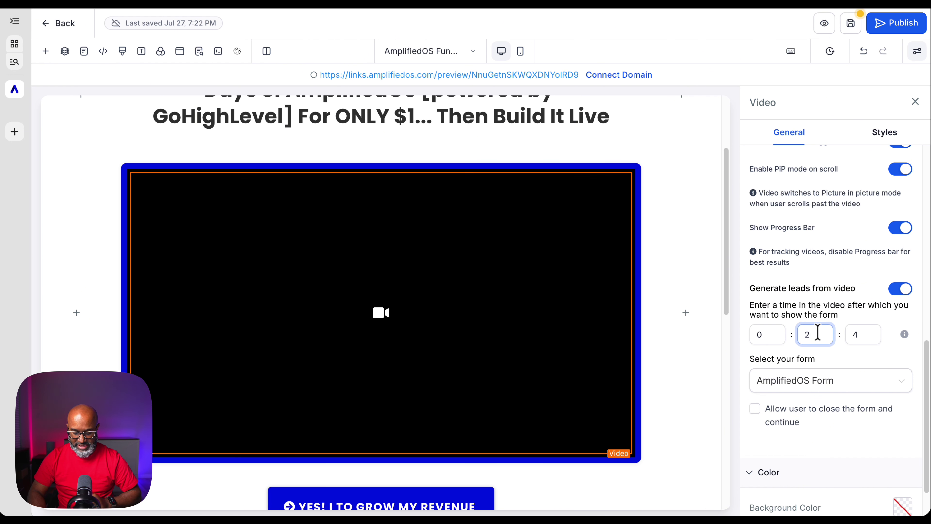
pyautogui.write('1')
pyautogui.click(853, 334)
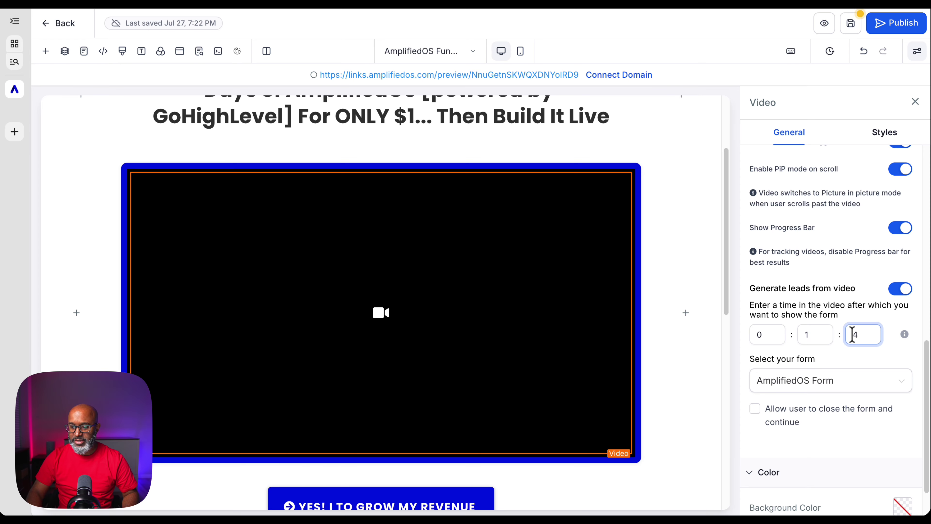
pyautogui.press('BackSpace')
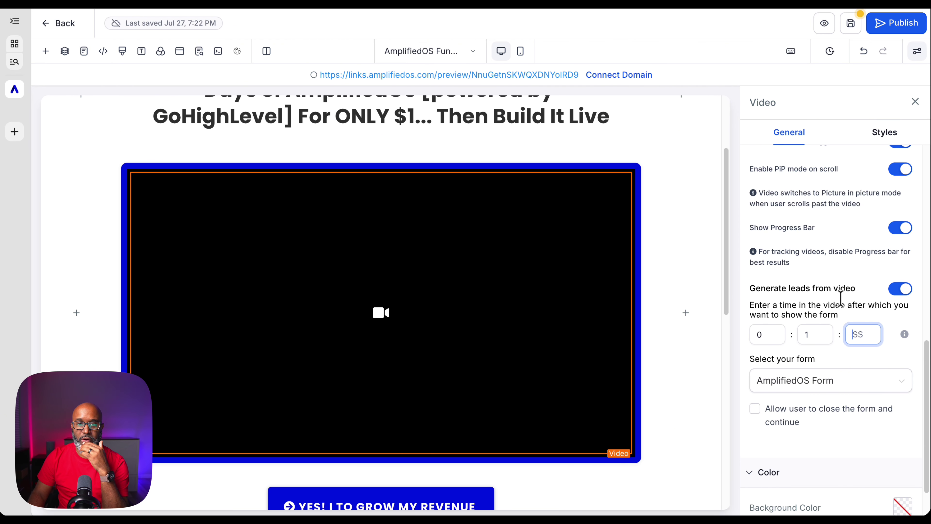
pyautogui.write('0')
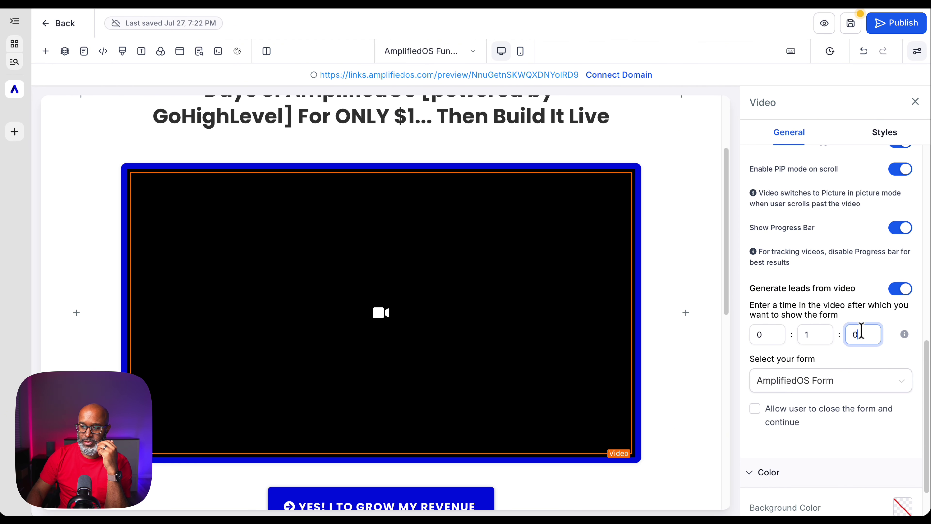
pyautogui.click(860, 316)
# Choose AmplifiedOS Form as the form shown in the video and save the page.
pyautogui.scroll(-2, 860, 316)
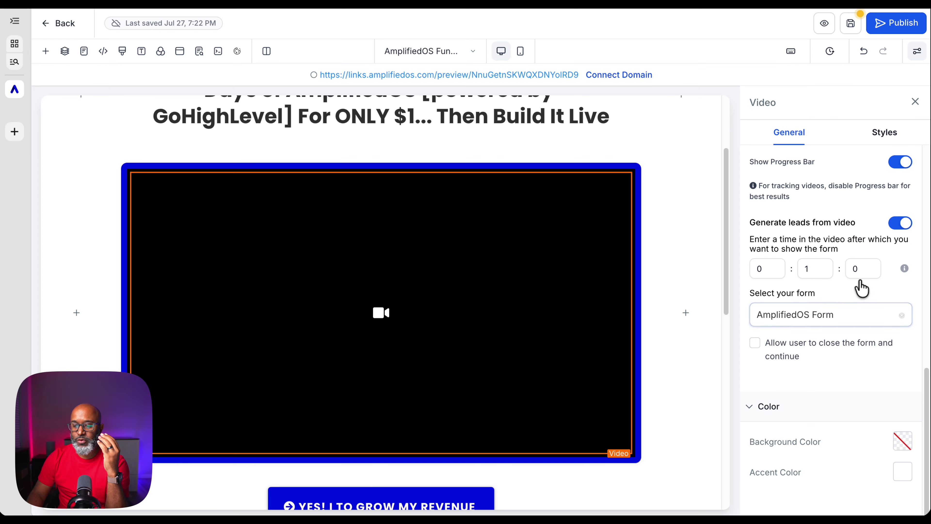
pyautogui.click(813, 270)
pyautogui.click(817, 315)
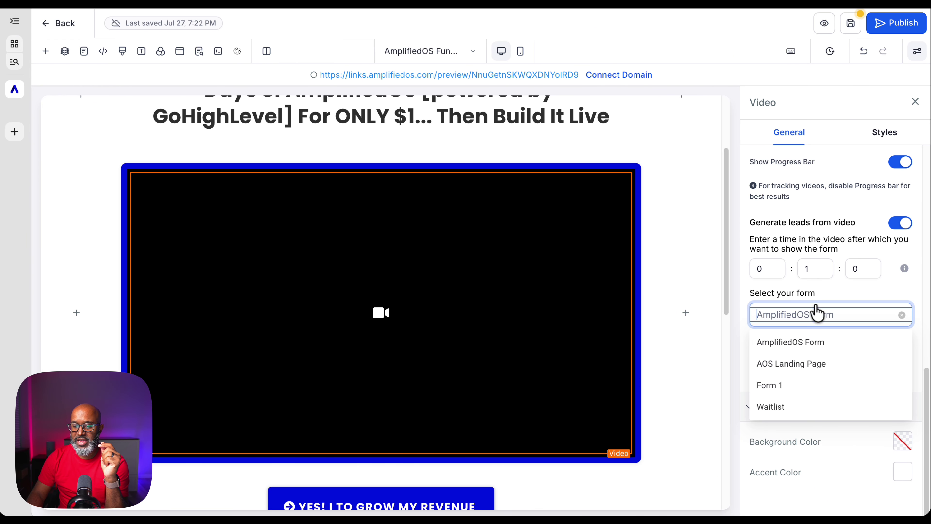
pyautogui.click(790, 344)
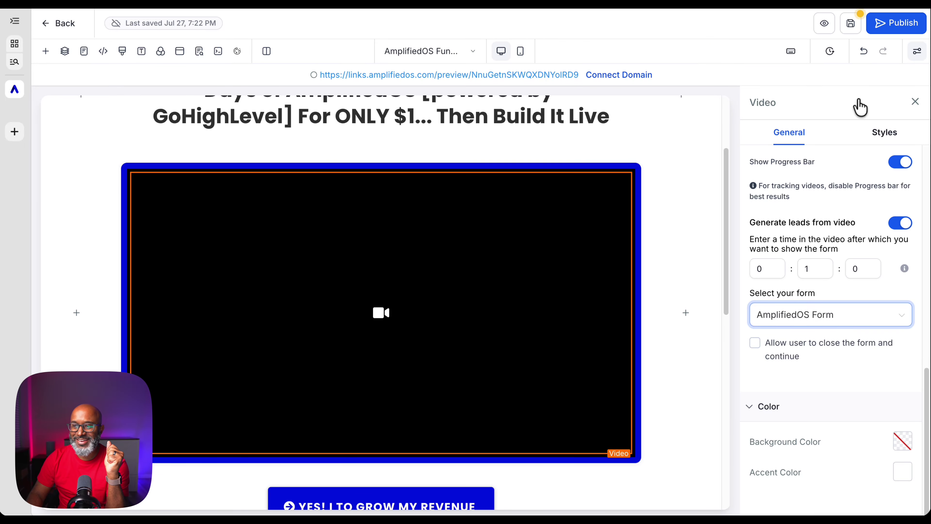
pyautogui.click(852, 25)
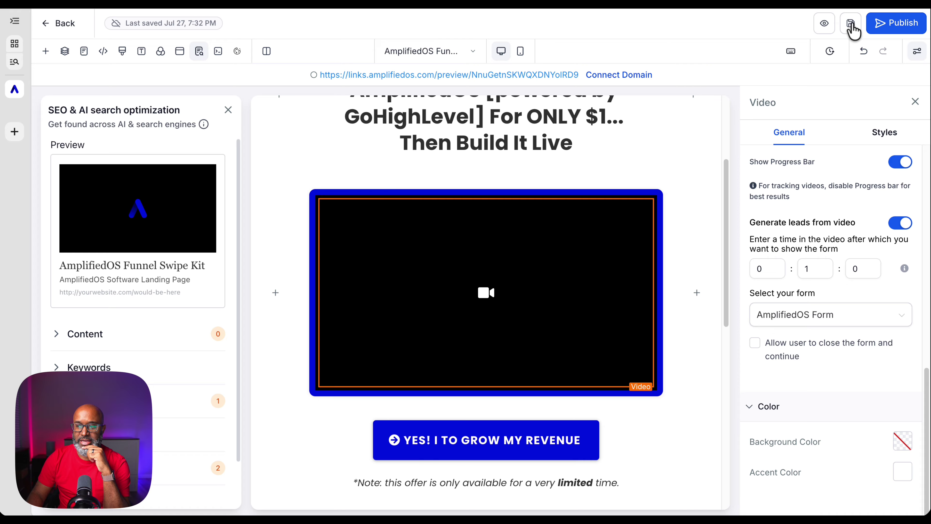
# Close the old preview, open a fresh page preview and skip the video to just before the form's lock marker.
pyautogui.click(15, 112)
pyautogui.hotkey('ctrl', 'w')
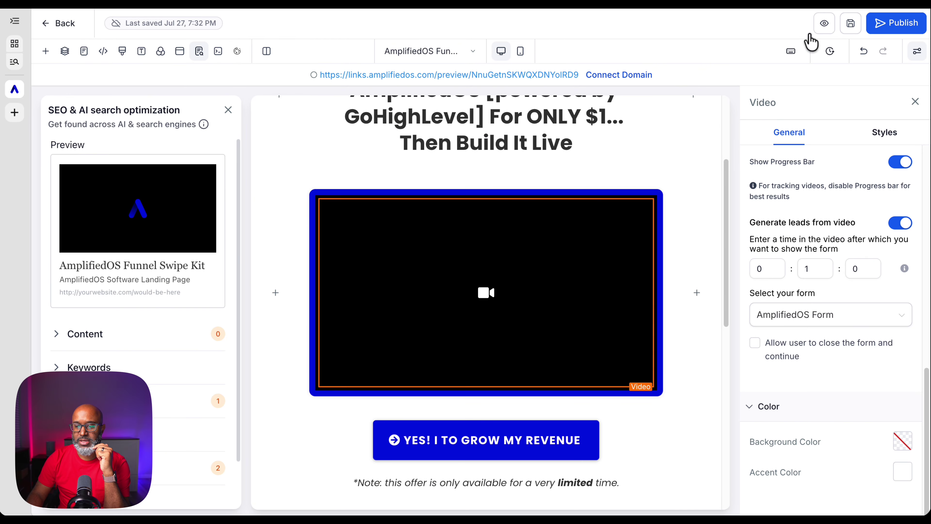
pyautogui.click(453, 75)
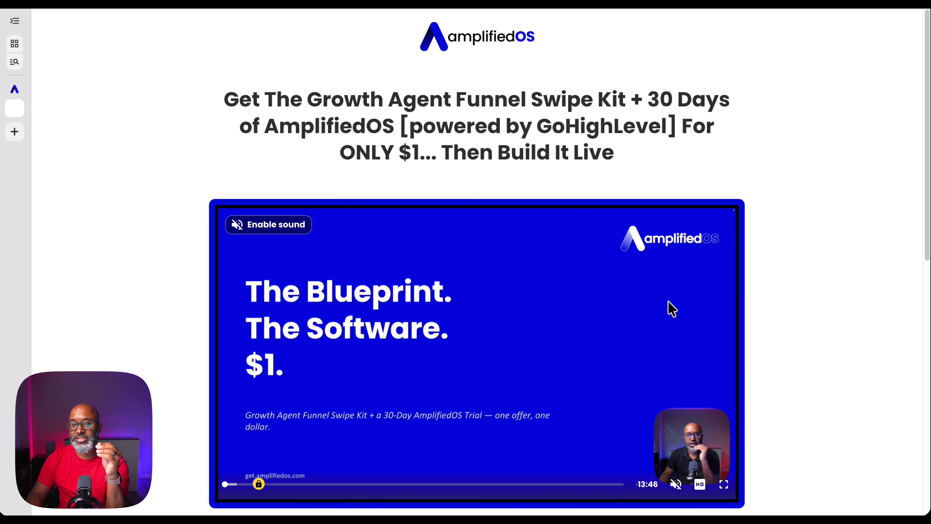
pyautogui.scroll(-3, 482, 193)
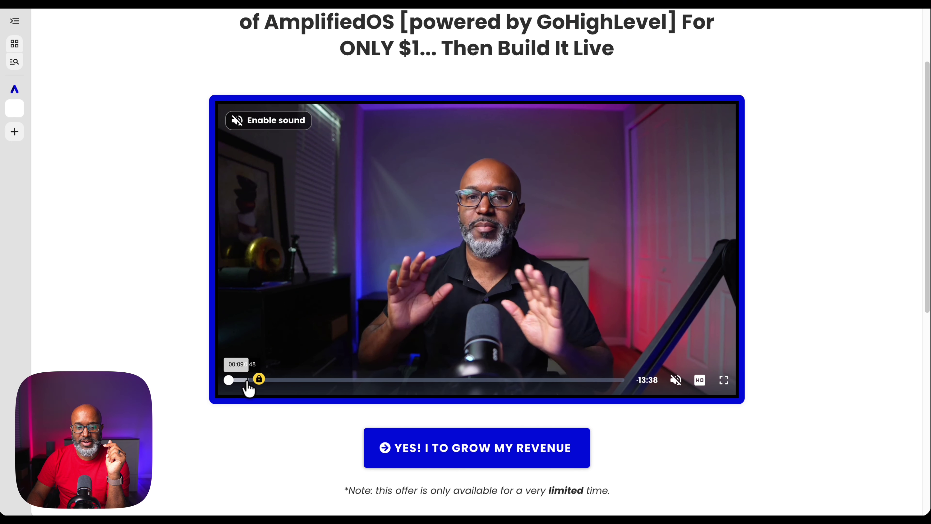
pyautogui.click(247, 380)
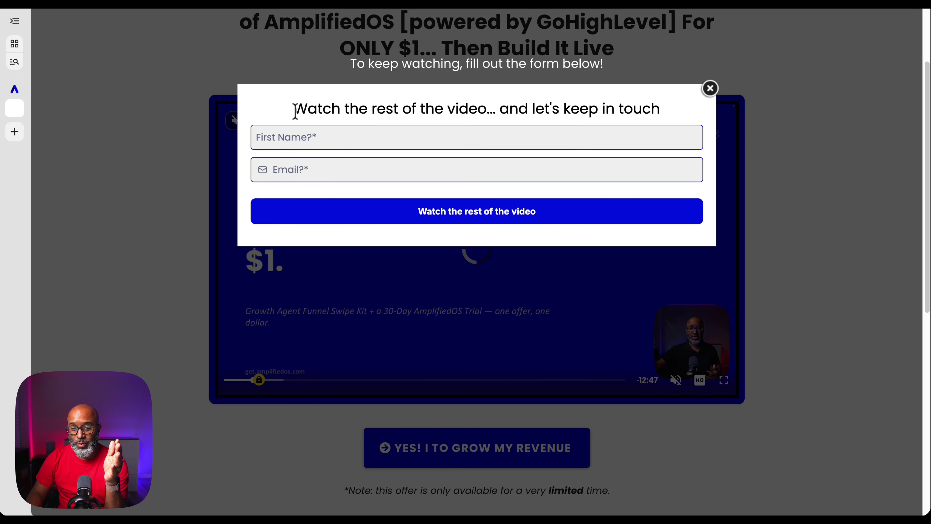
# Examine the heading and submit button of the lead form over the video, then close the form without filling it in.
pyautogui.moveTo(680, 117); pyautogui.dragTo(272, 108)
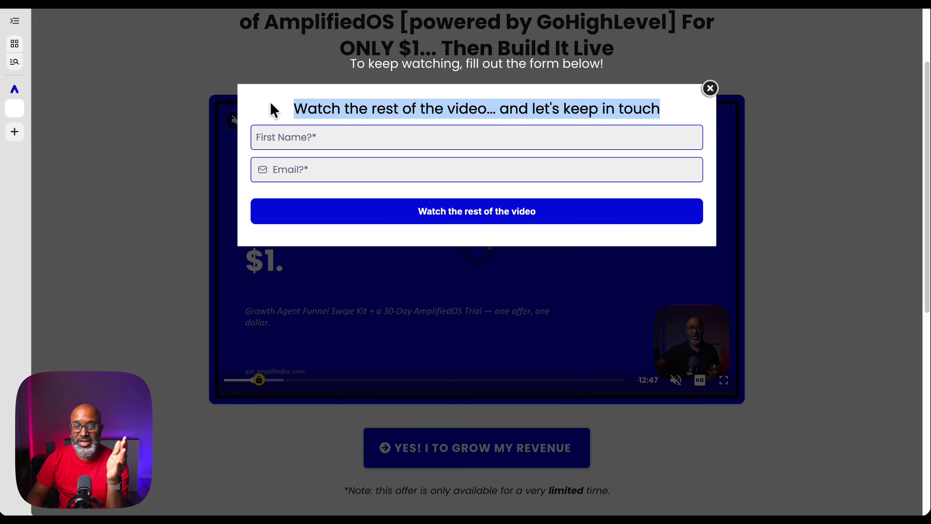
pyautogui.click(273, 108)
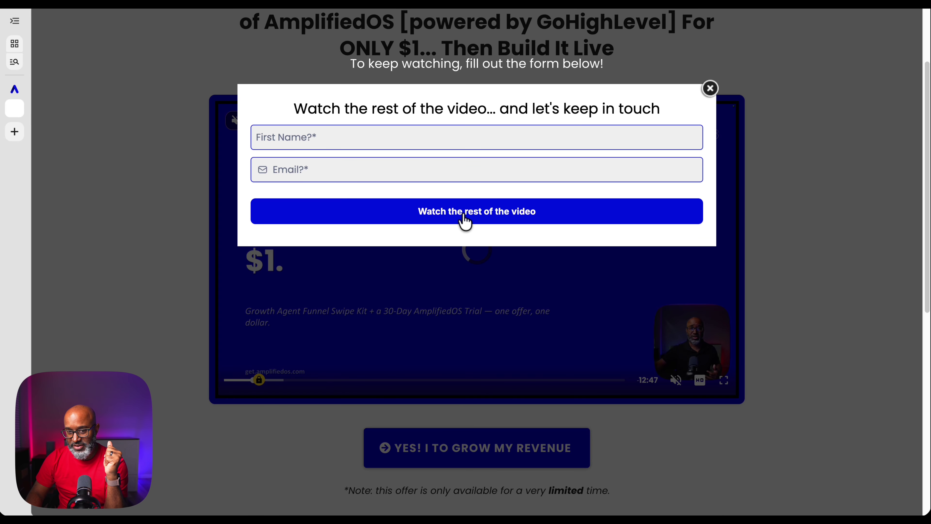
pyautogui.click(711, 89)
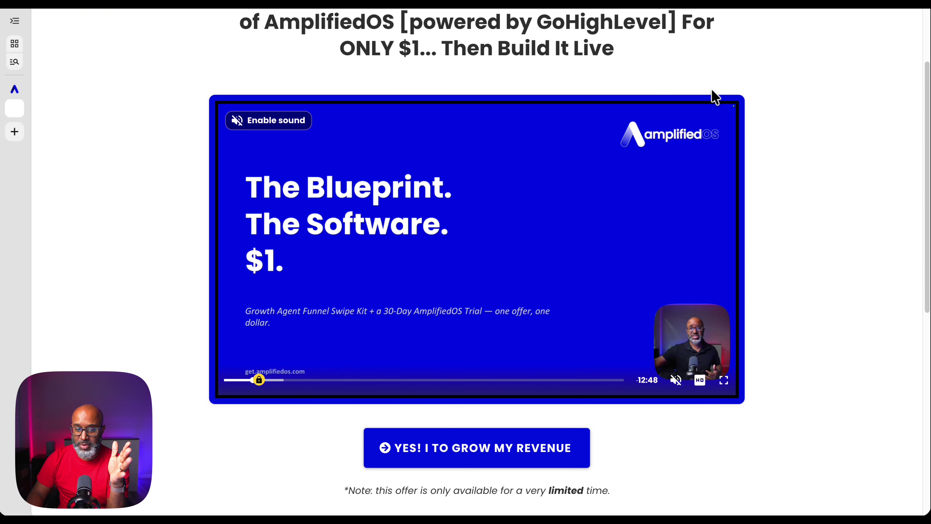